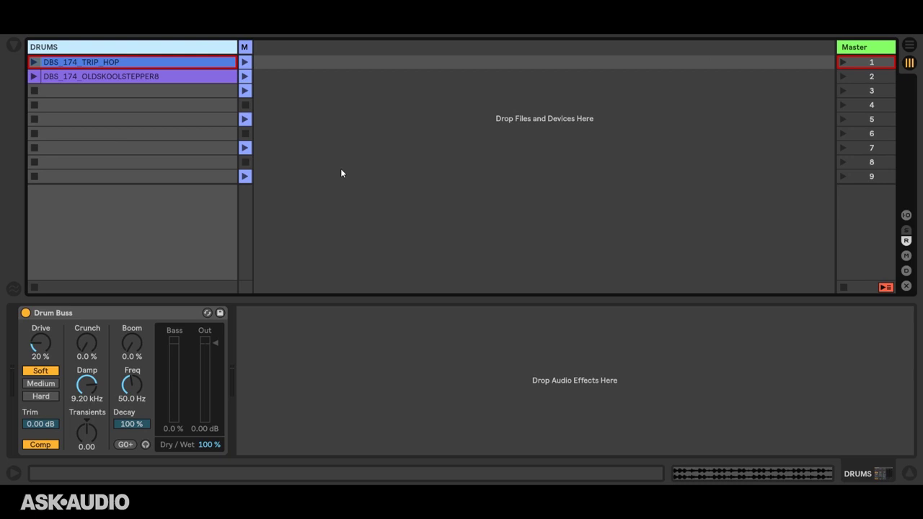
Step: Play TRIP_HOP and give its clip a Drum Buss Transients envelope of -0.52
{"action": "left_click", "coordinate": [34, 62]}
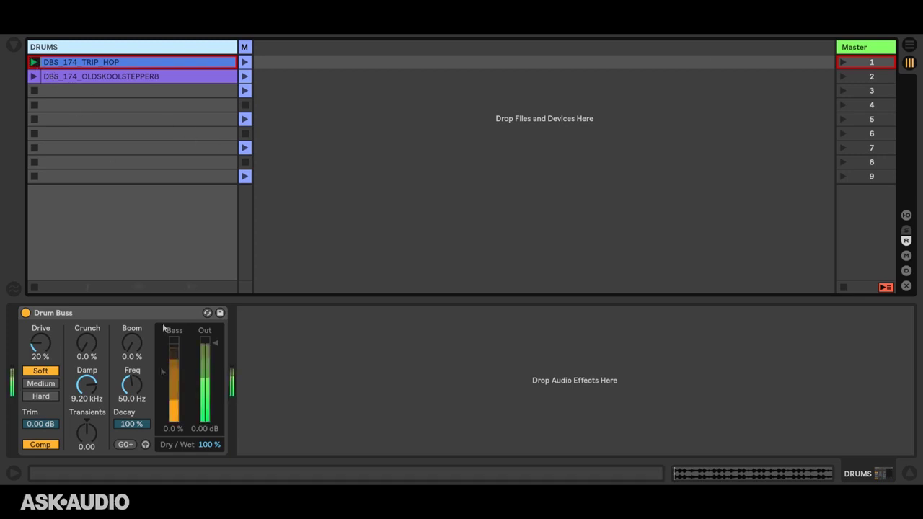
{"action": "left_click_drag", "start_coordinate": [86, 431], "coordinate": [86, 441]}
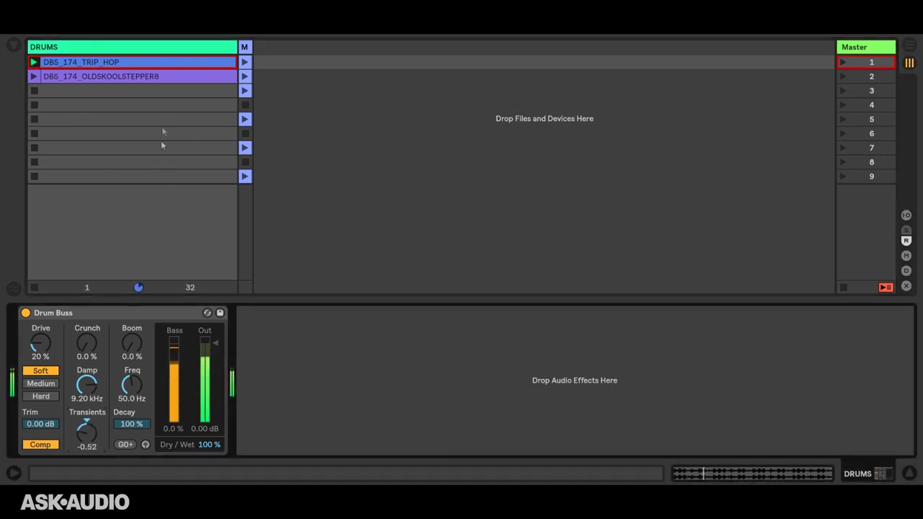
{"action": "double_click", "coordinate": [140, 66]}
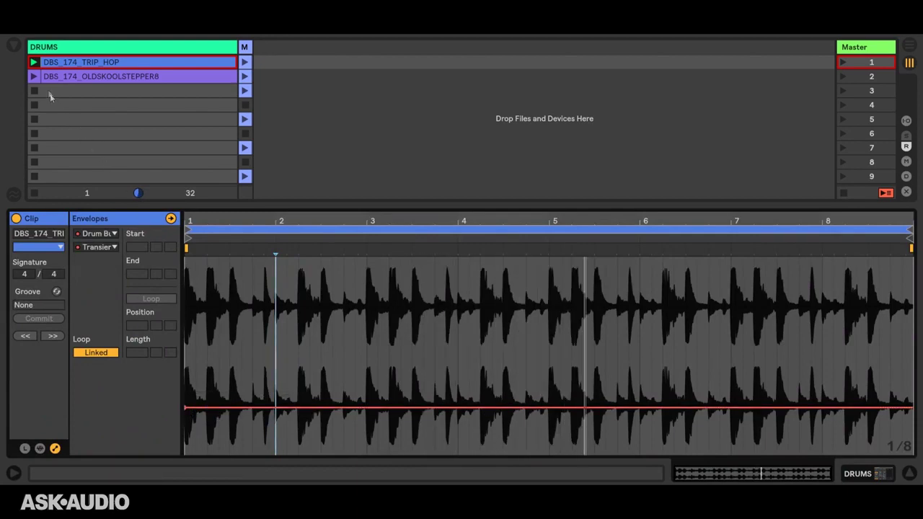
Step: Launch OLDSKOOLSTEPPER8 and activate its own Transients envelope at 0.43
{"action": "left_click", "coordinate": [34, 77]}
{"action": "left_click", "coordinate": [96, 48]}
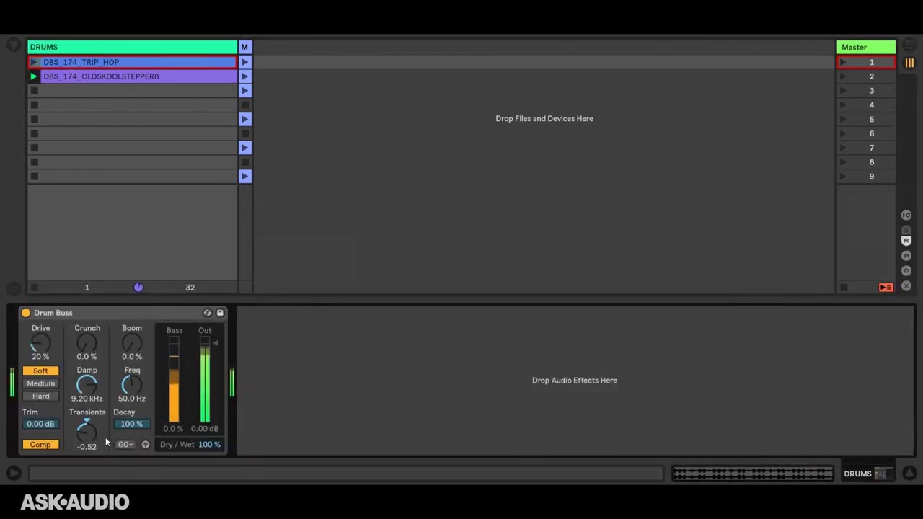
{"action": "double_click", "coordinate": [124, 78]}
{"action": "left_click", "coordinate": [189, 315]}
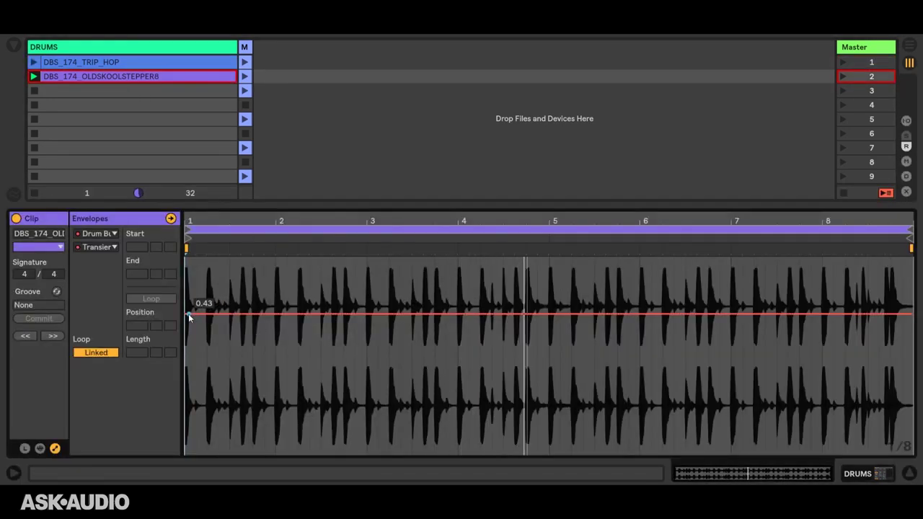
{"action": "left_click", "coordinate": [123, 47]}
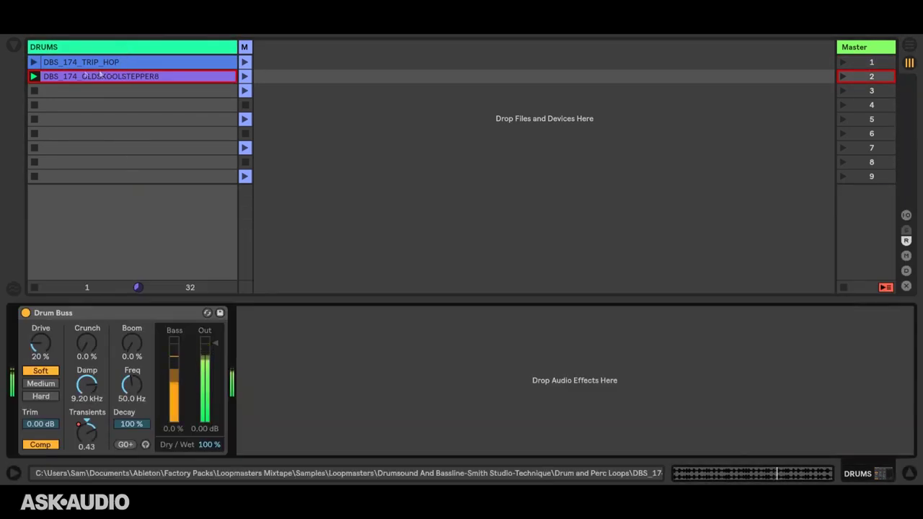
Step: Relaunch TRIP_HOP and OLDSKOOLSTEPPER8 in turn, then stop all clips
{"action": "left_click", "coordinate": [34, 62]}
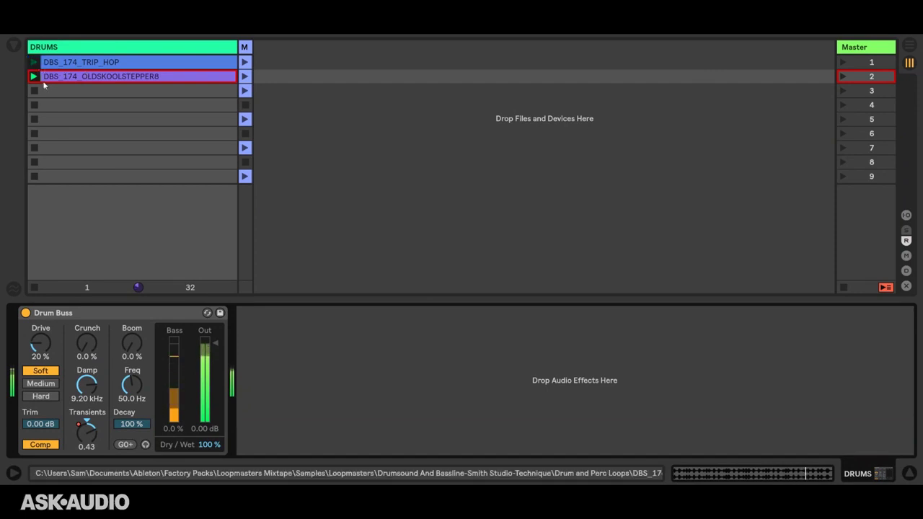
{"action": "left_click", "coordinate": [34, 77]}
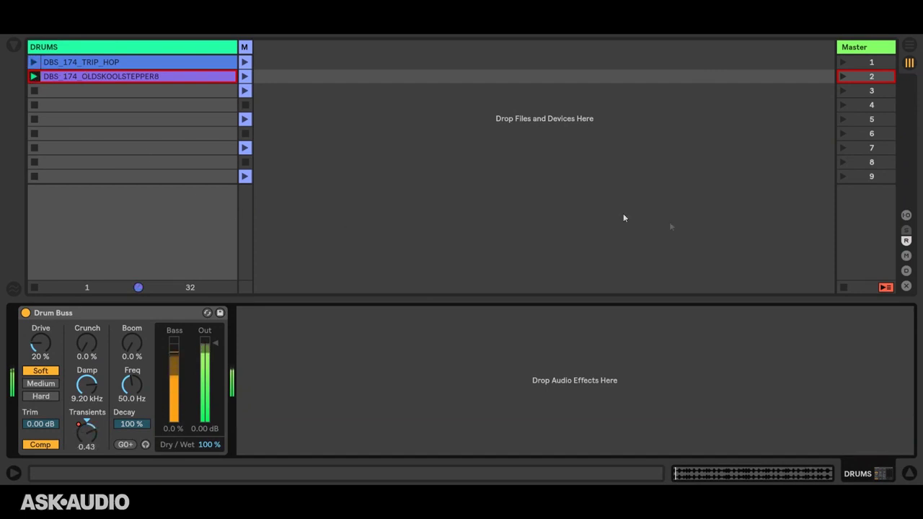
{"action": "left_click", "coordinate": [843, 287]}
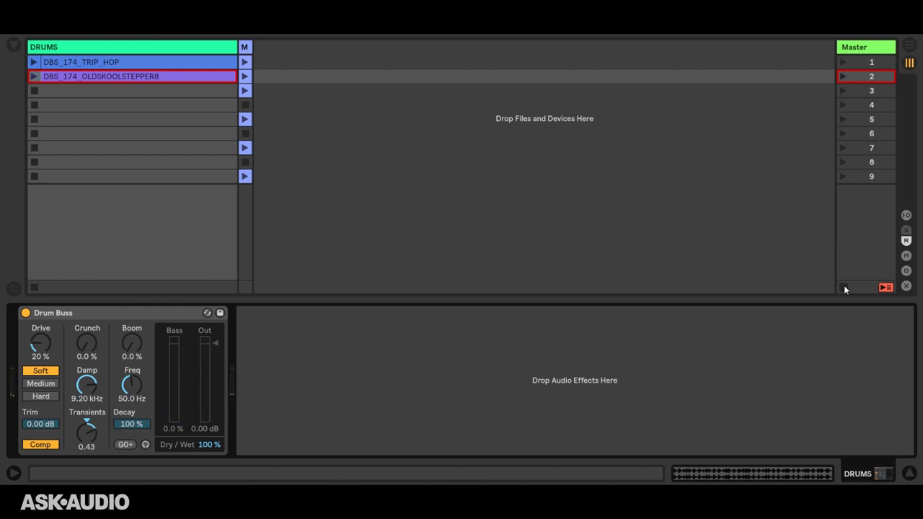
{"action": "key", "text": "Right"}
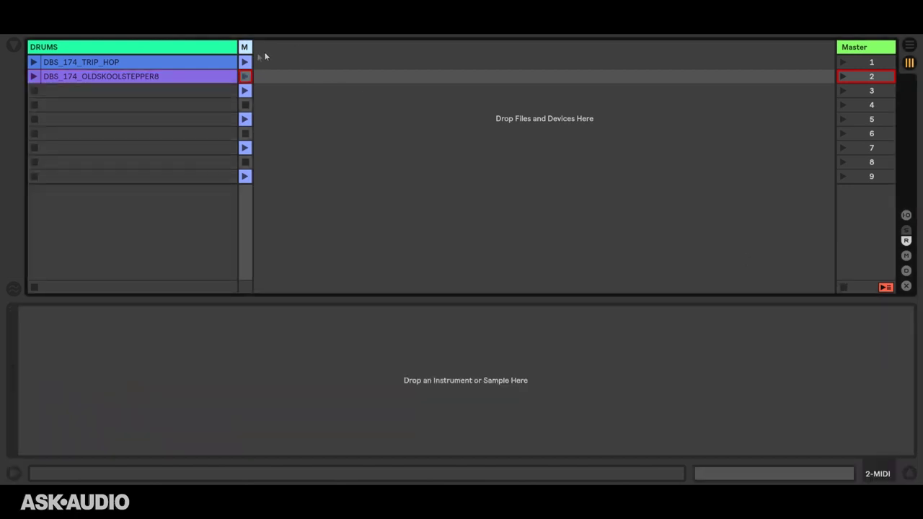
Step: Widen the 2 MIDI track, select TRIP_HOP, and fire the 'sel/clip(all) envclr' X-clip
{"action": "left_click_drag", "start_coordinate": [248, 47], "coordinate": [480, 49]}
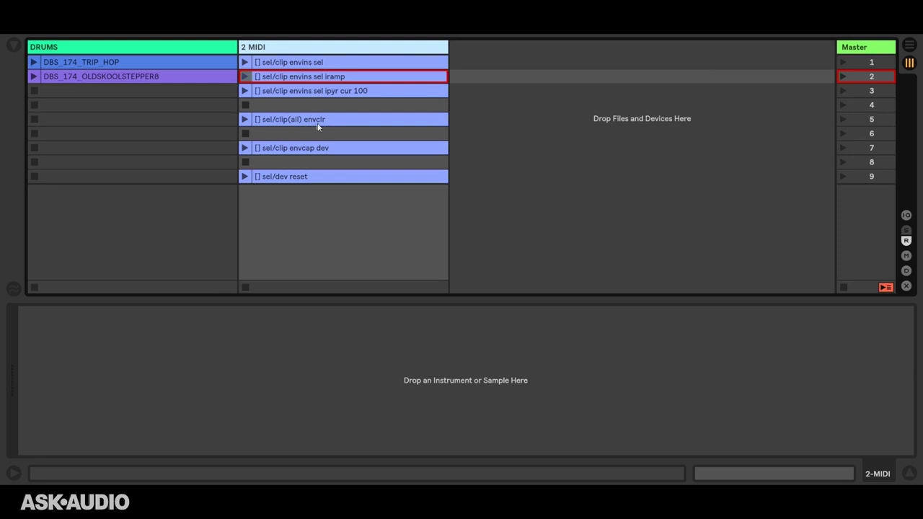
{"action": "left_click", "coordinate": [123, 63]}
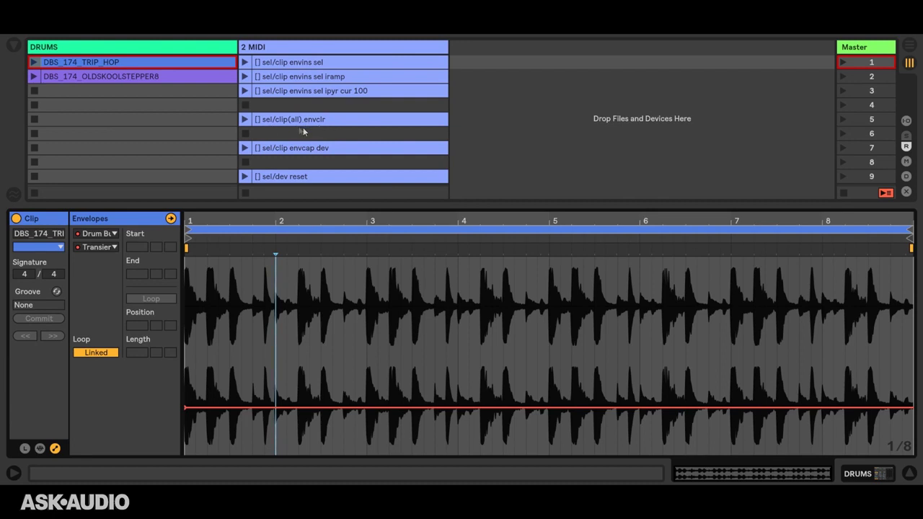
{"action": "left_click", "coordinate": [245, 121]}
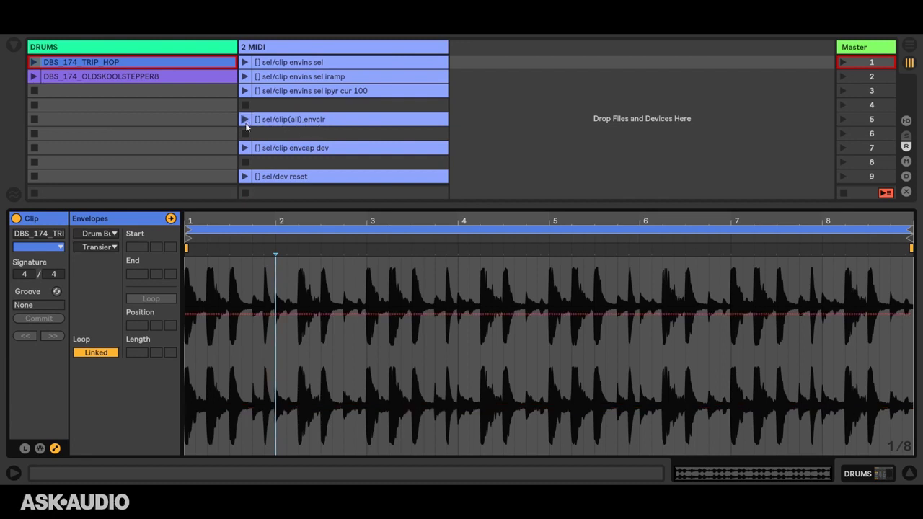
Step: Bring up the DRUMS track's Drum Buss and fire the 'sel/clip envins sel' X-clip
{"action": "left_click", "coordinate": [155, 48]}
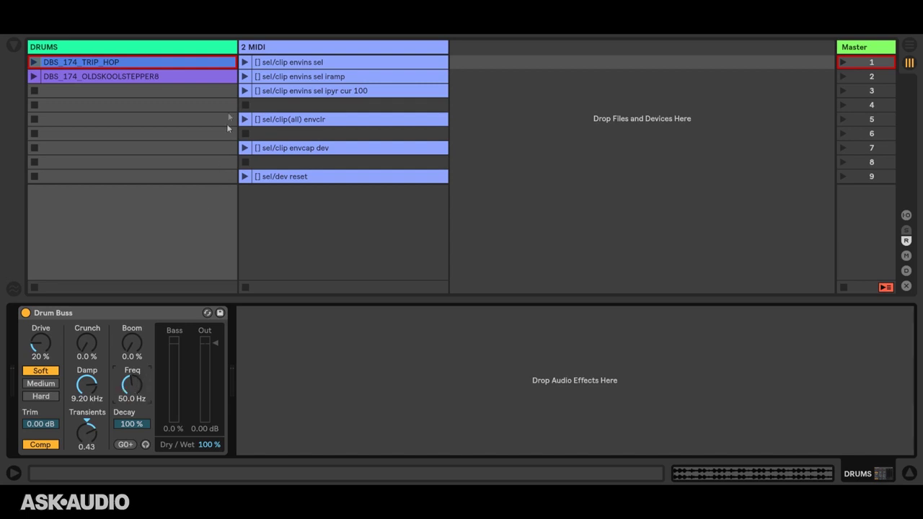
{"action": "left_click", "coordinate": [246, 62]}
Step: Leave Key Map mode, play TRIP_HOP with key 1 and lower Transients to -0.40
{"action": "key", "text": "ctrl+k"}
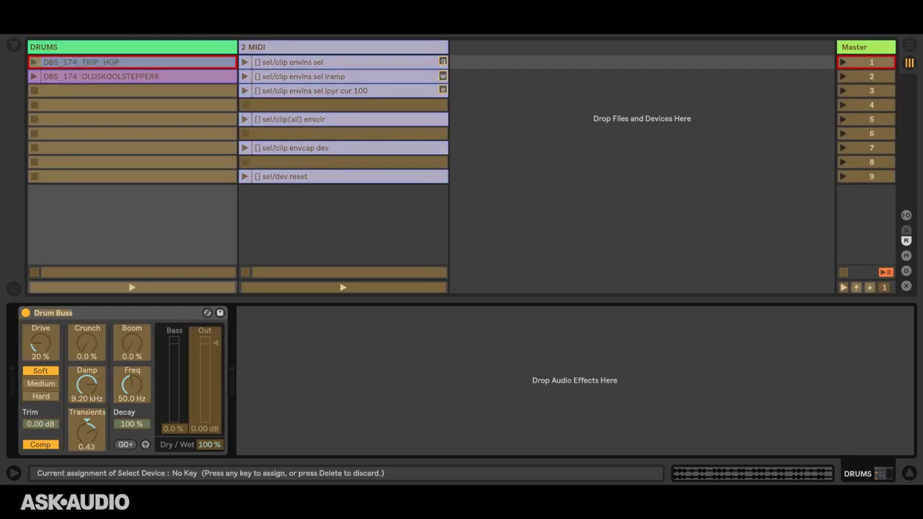
{"action": "key", "text": "ctrl+k"}
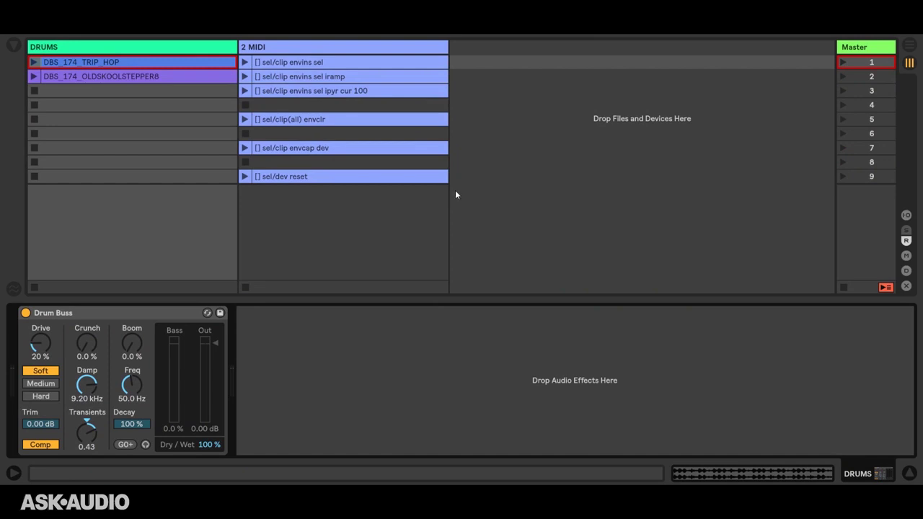
{"action": "key", "text": "1"}
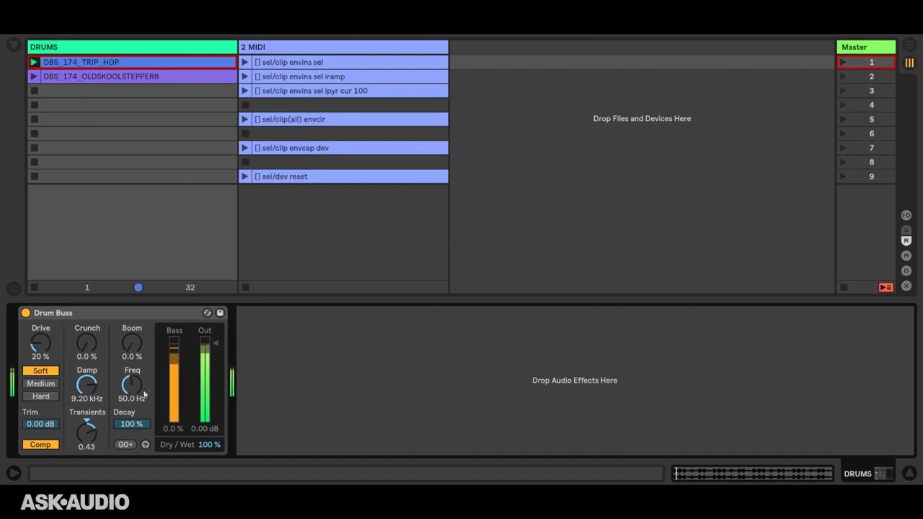
{"action": "left_click_drag", "start_coordinate": [93, 433], "coordinate": [99, 433]}
Step: Play OLDSKOOLSTEPPER8 with Drum Buss Transients raised to 0.32, then stop all clips
{"action": "left_click", "coordinate": [34, 76]}
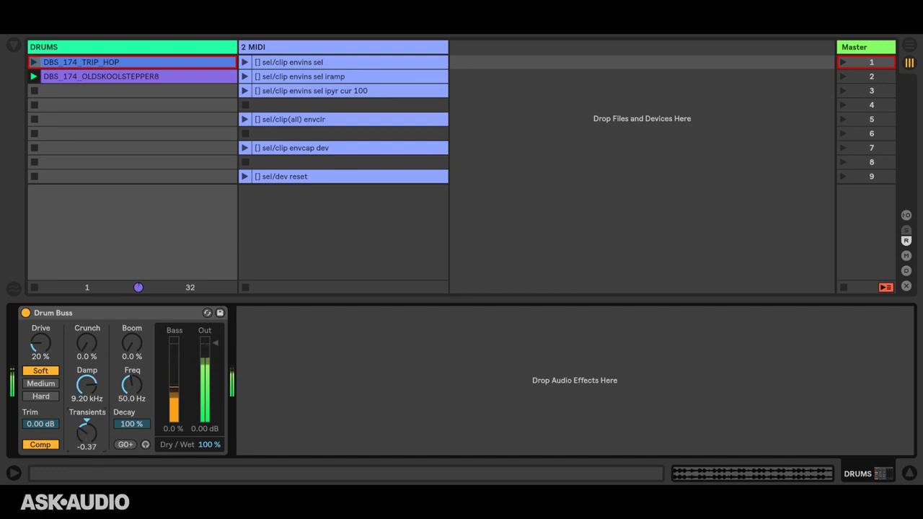
{"action": "left_click_drag", "start_coordinate": [93, 445], "coordinate": [124, 459]}
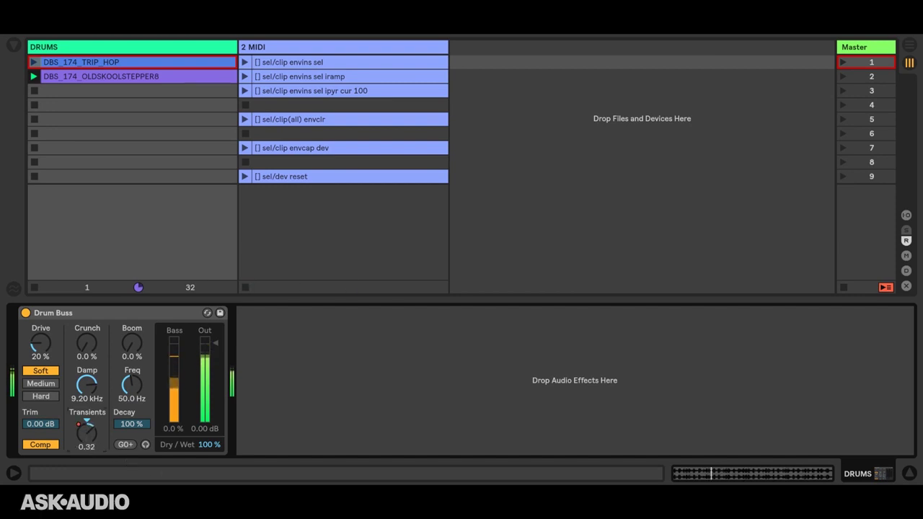
{"action": "left_click", "coordinate": [844, 288]}
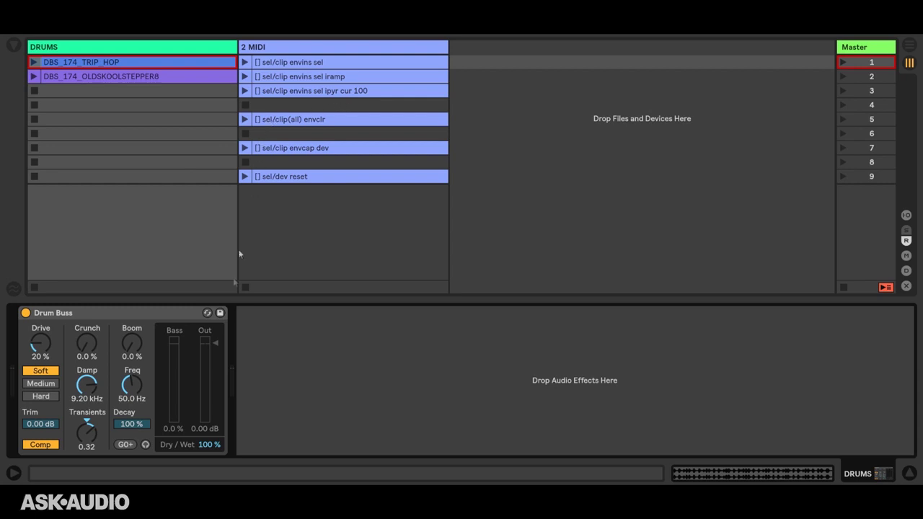
Step: Play TRIP_HOP, view its rising Dry/Wet ramp envelope, stop playback, then select OLDSKOOLSTEPPER8
{"action": "left_click", "coordinate": [34, 64]}
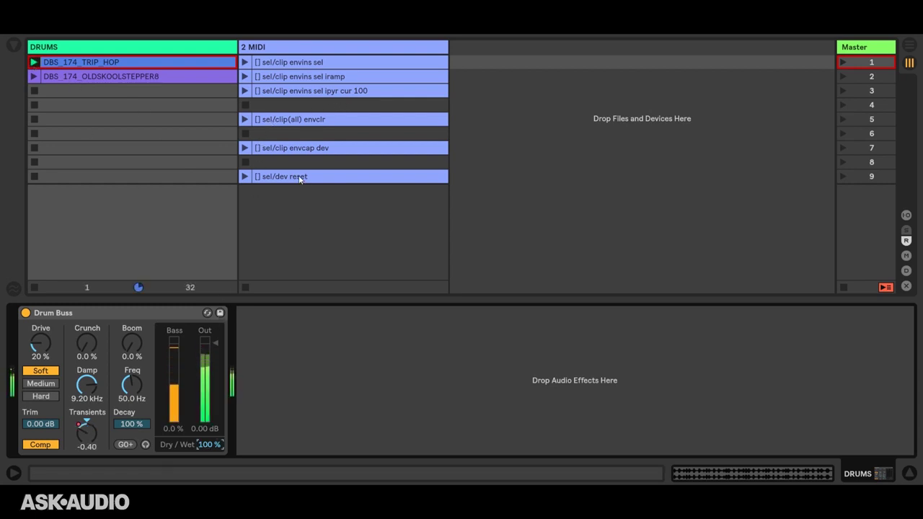
{"action": "double_click", "coordinate": [152, 63]}
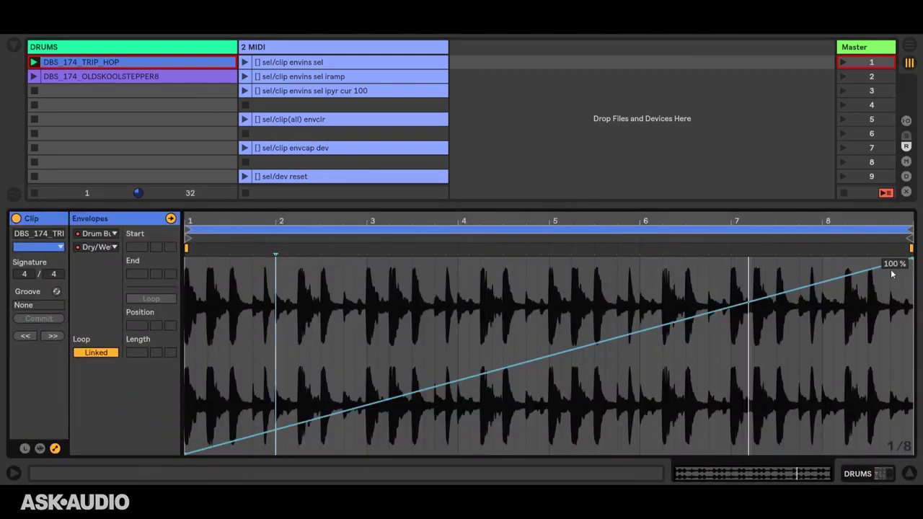
{"action": "left_click", "coordinate": [841, 193]}
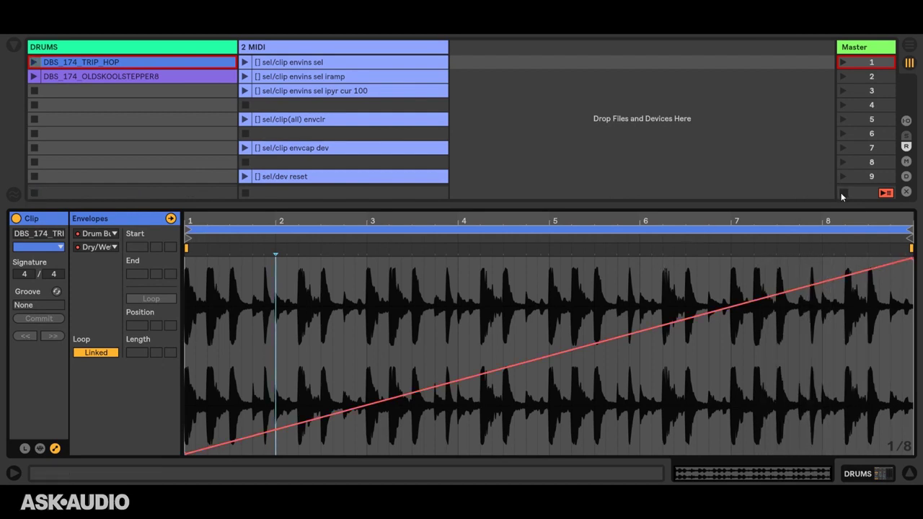
{"action": "left_click", "coordinate": [133, 79]}
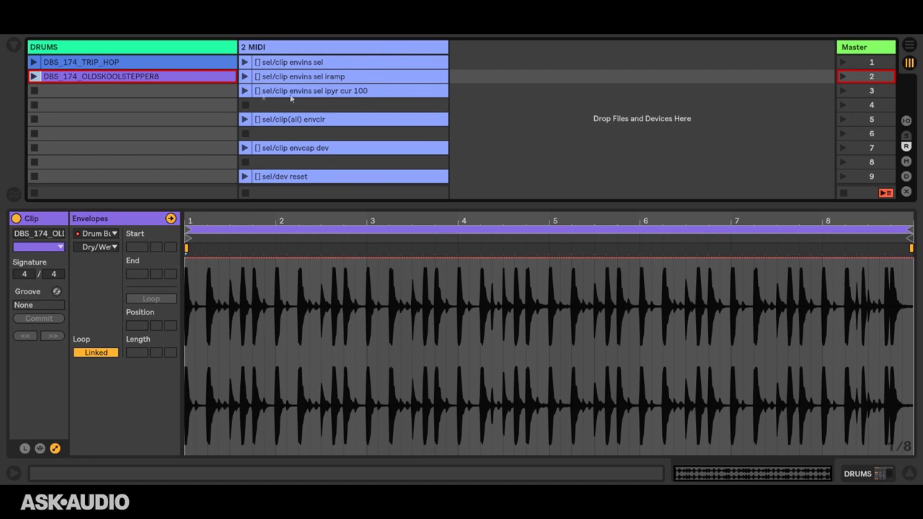
Step: Play OLDSKOOLSTEPPER8 with Drum Buss Dry/Wet at 53%, stop, then clear its envelopes
{"action": "left_click", "coordinate": [33, 76]}
{"action": "left_click", "coordinate": [89, 49]}
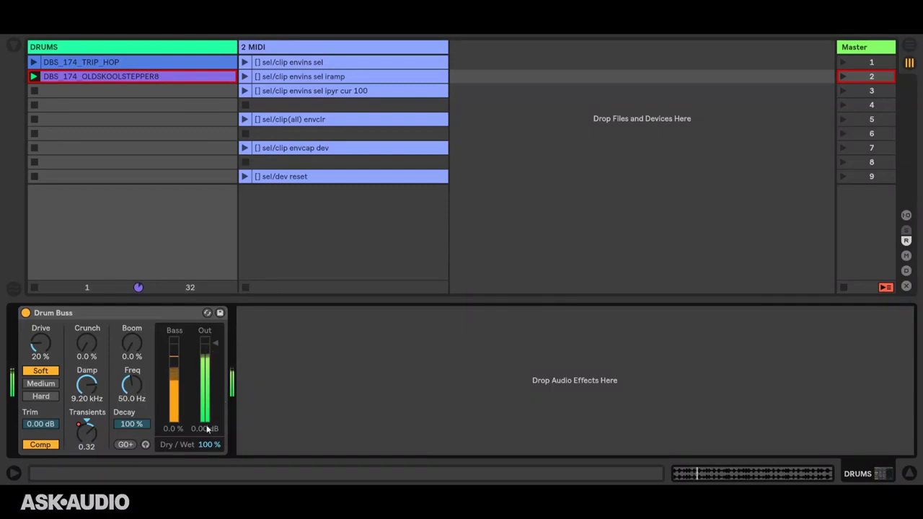
{"action": "left_click_drag", "start_coordinate": [211, 445], "coordinate": [210, 484]}
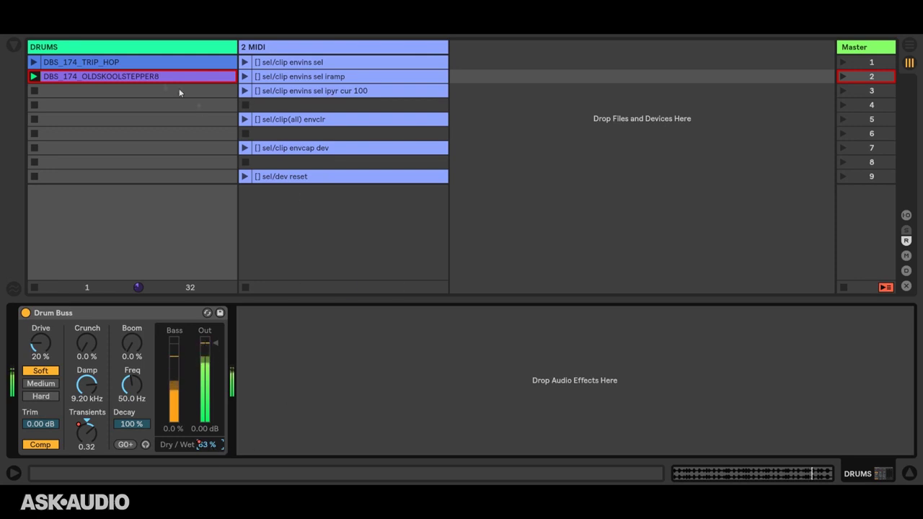
{"action": "left_click", "coordinate": [133, 77]}
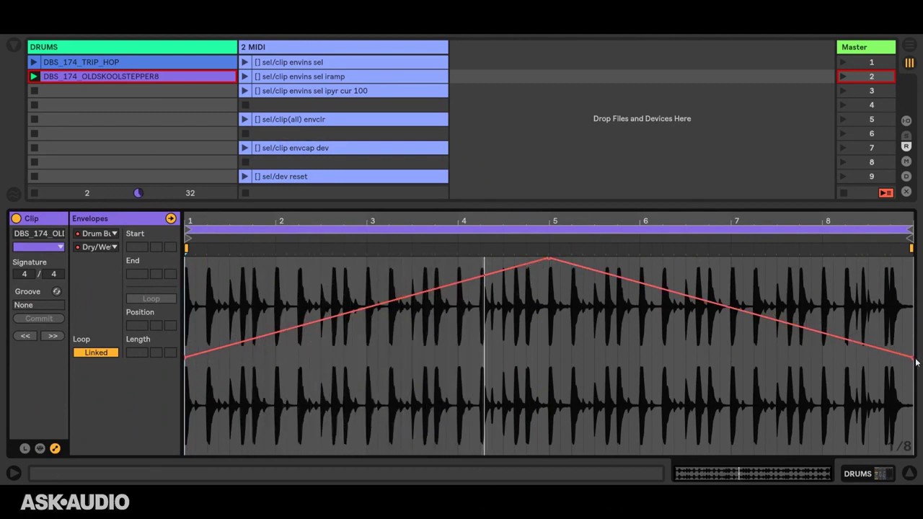
{"action": "left_click", "coordinate": [844, 195]}
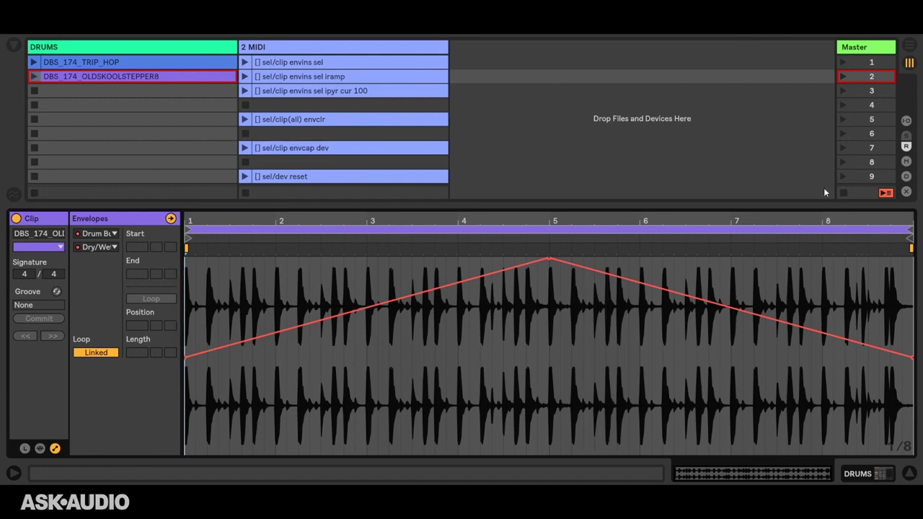
{"action": "left_click", "coordinate": [245, 119]}
Step: Reset the Drum Buss with the 'sel/dev reset' X-clip, show it, and restart TRIP_HOP
{"action": "left_click", "coordinate": [245, 176]}
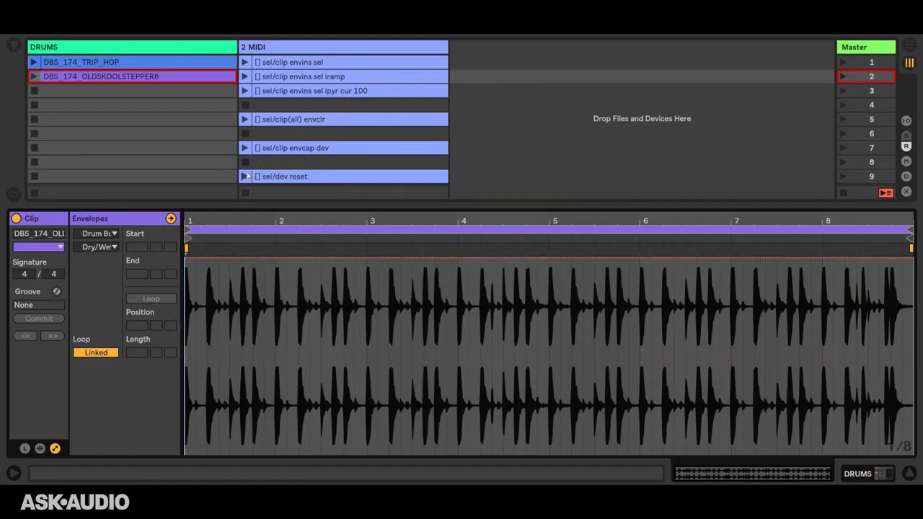
{"action": "left_click", "coordinate": [146, 52]}
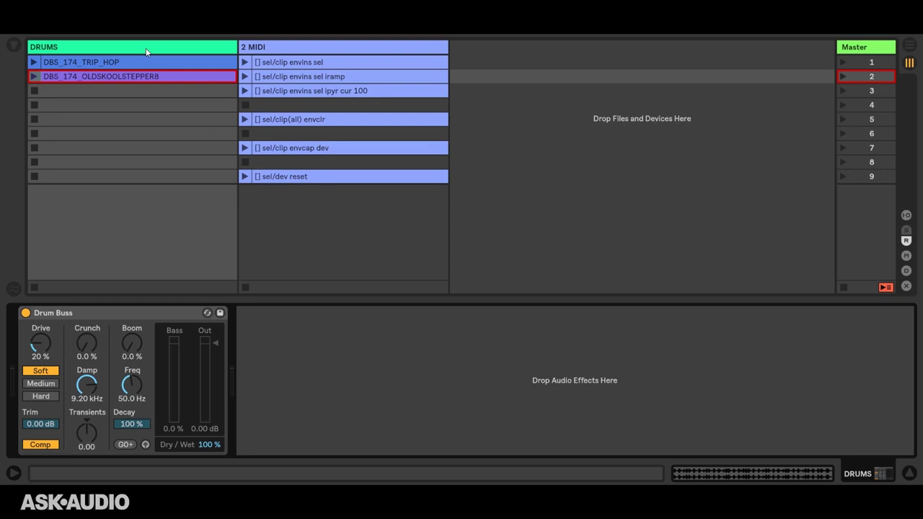
{"action": "left_click", "coordinate": [34, 62]}
Step: Capture Drive 40%, Comp off, Transients -0.33 into TRIP_HOP, then capture OLDSKOOLSTEPPER8's settings
{"action": "left_click_drag", "start_coordinate": [41, 355], "coordinate": [86, 328]}
{"action": "left_click", "coordinate": [45, 444]}
{"action": "left_click_drag", "start_coordinate": [96, 435], "coordinate": [96, 443]}
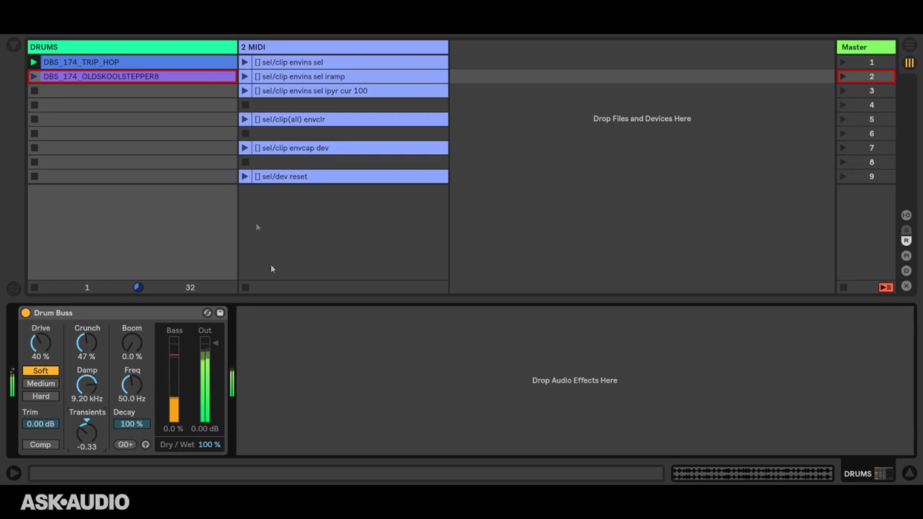
{"action": "left_click", "coordinate": [247, 149]}
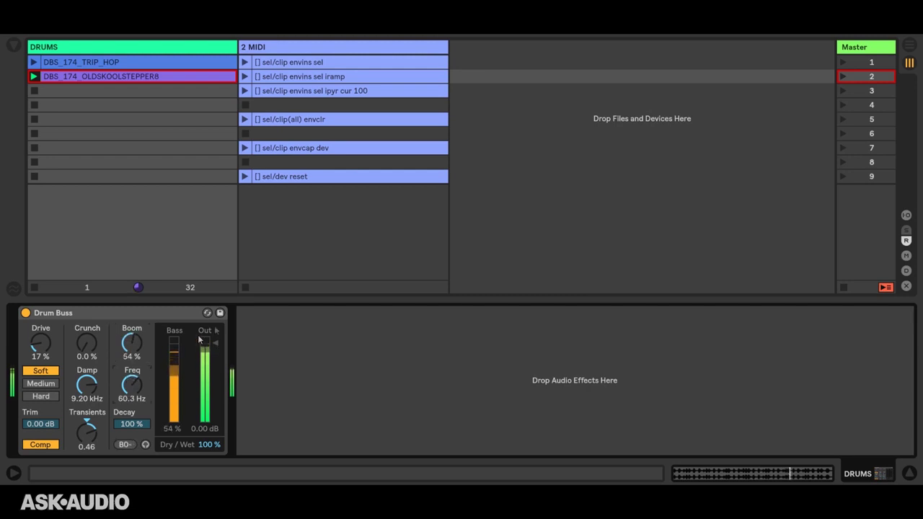
{"action": "left_click", "coordinate": [245, 147]}
Step: Play TRIP_HOP then OLDSKOOLSTEPPER8 to confirm each recalls its Drum Buss settings, then stop
{"action": "left_click", "coordinate": [34, 62]}
{"action": "left_click", "coordinate": [34, 76]}
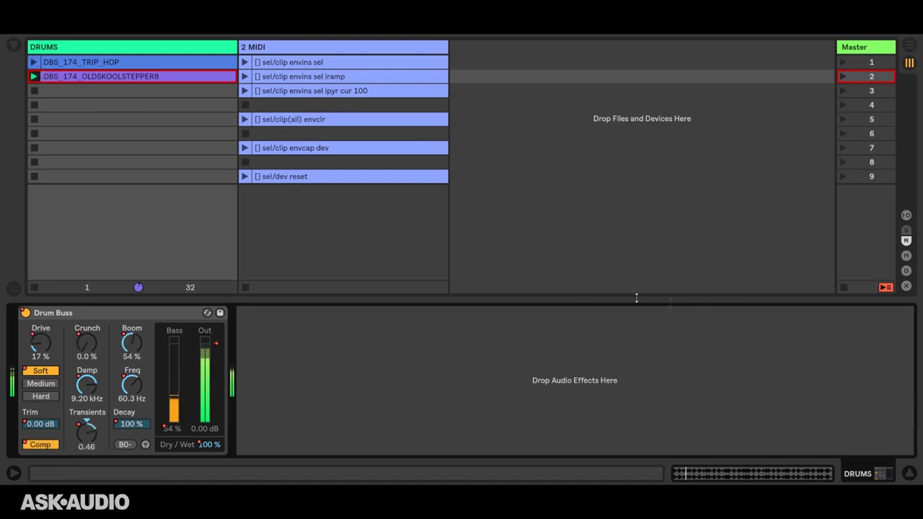
{"action": "left_click", "coordinate": [842, 289]}
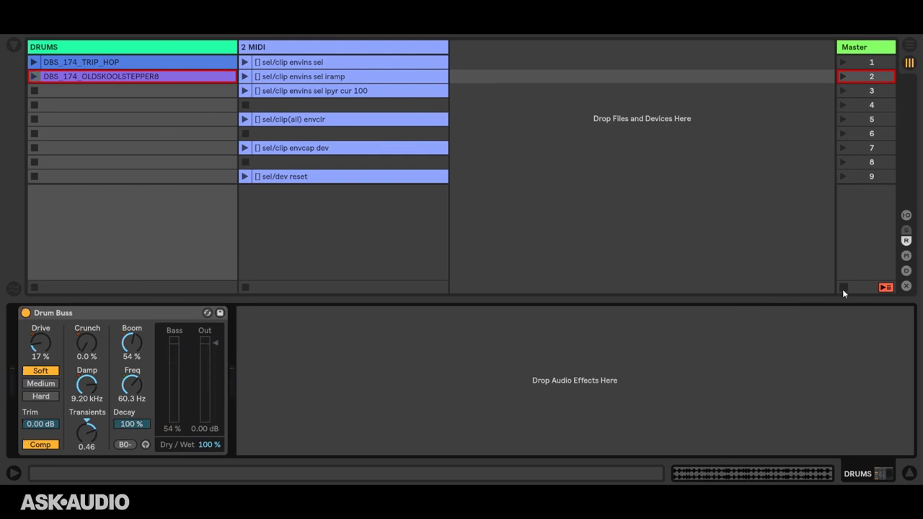